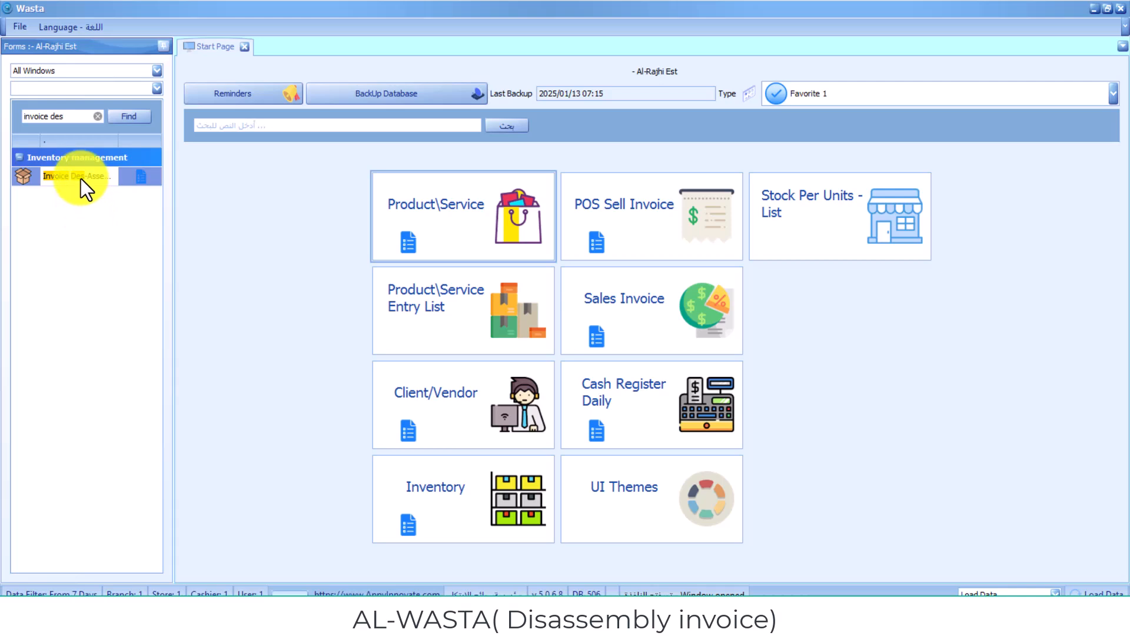
- Open the Invoice Des-Assembly form and start a new invoice
click(81, 169)
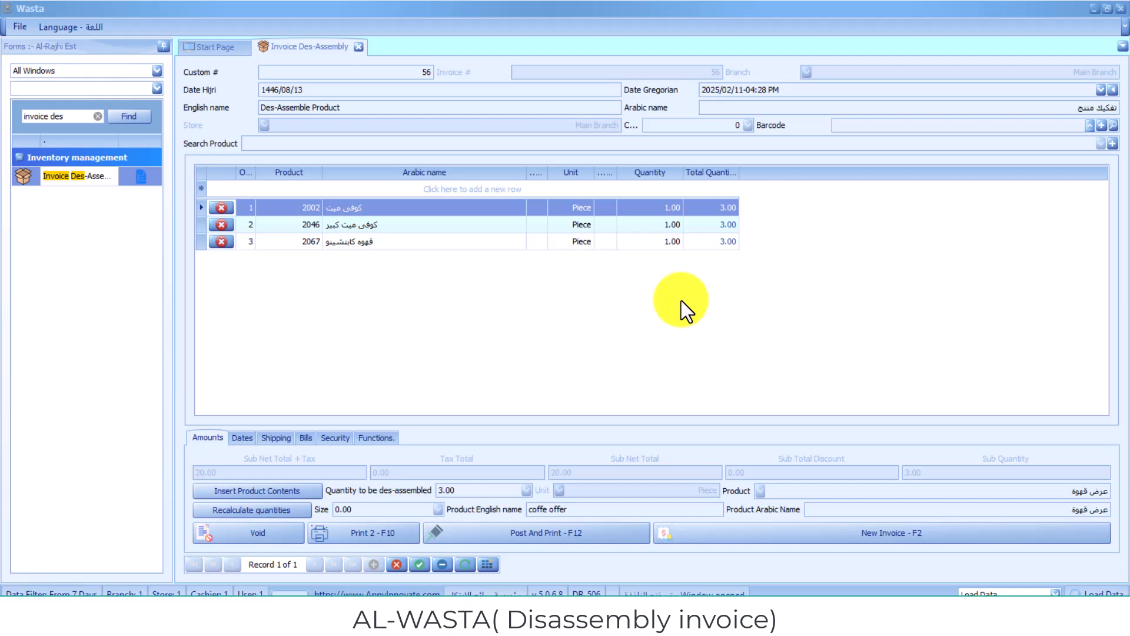
click(335, 244)
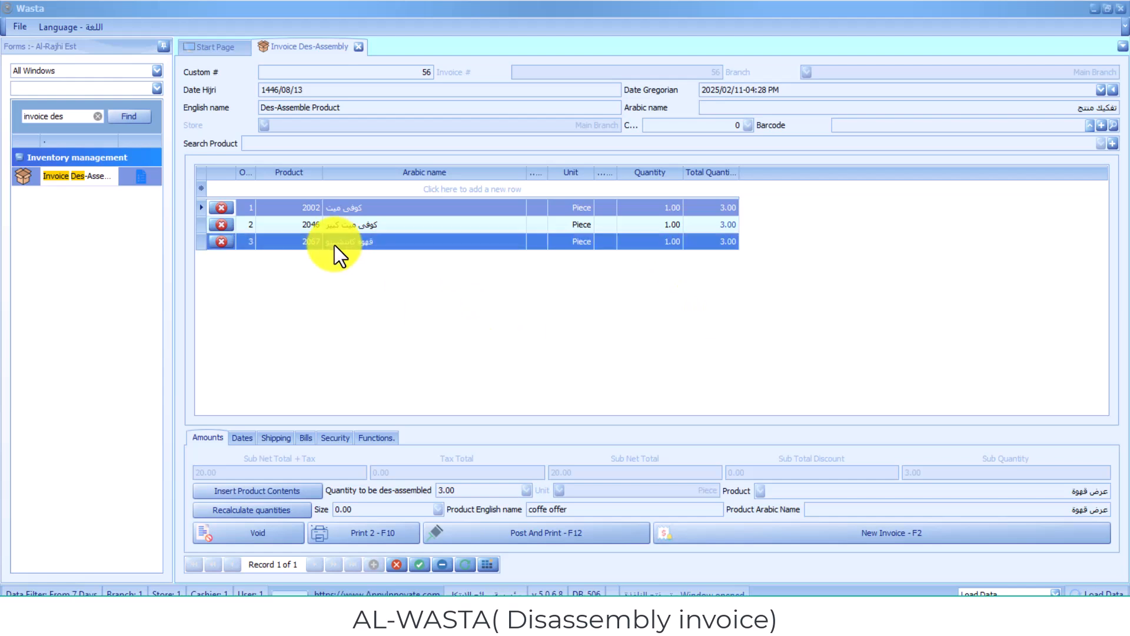
click(412, 260)
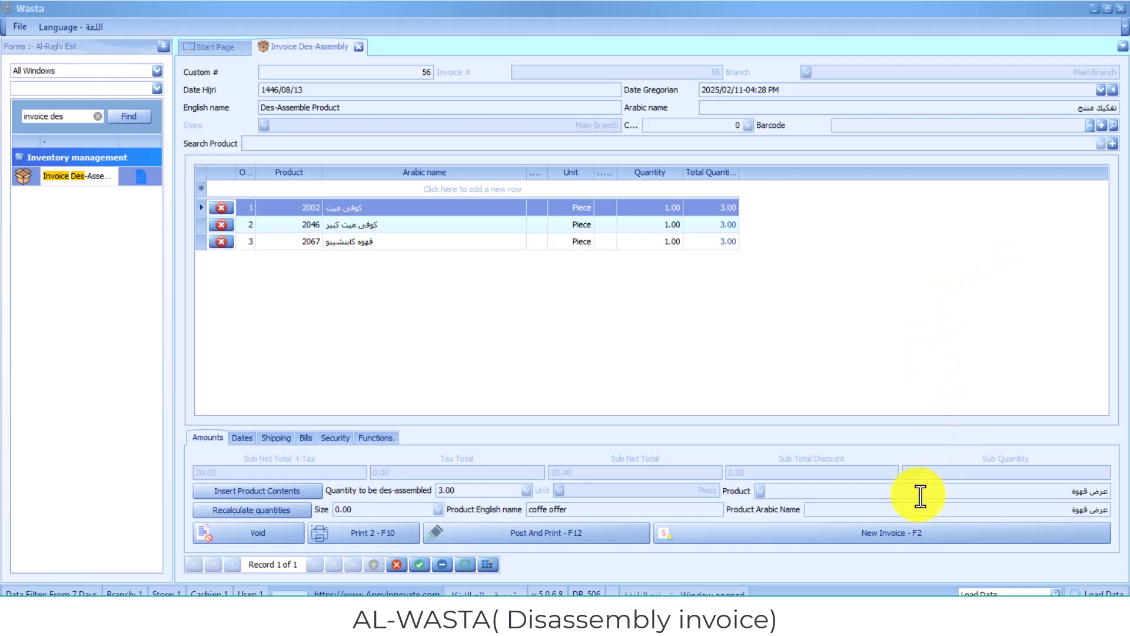
click(838, 538)
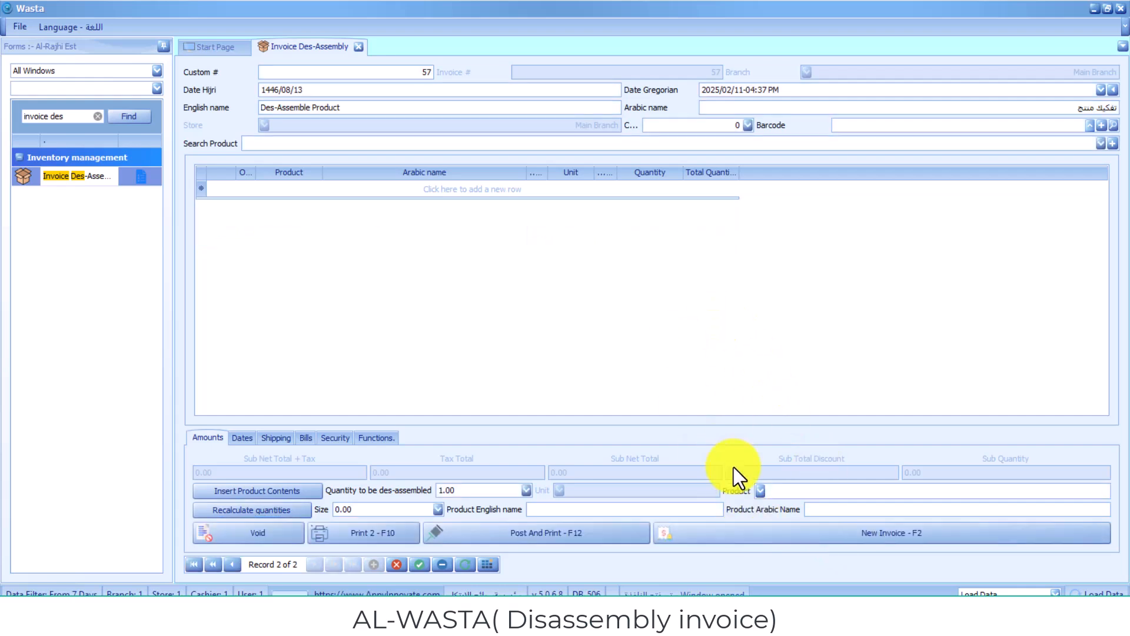
- Choose "coffe offer" as the product to disassemble, filtering the product list by English name "coff"
click(756, 490)
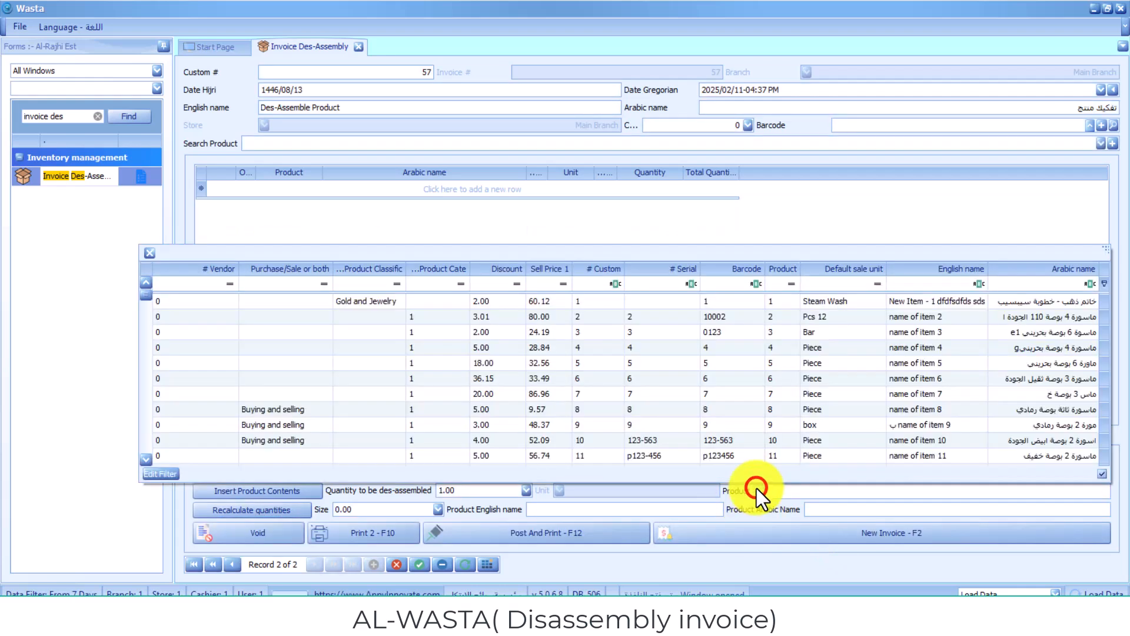
click(944, 288)
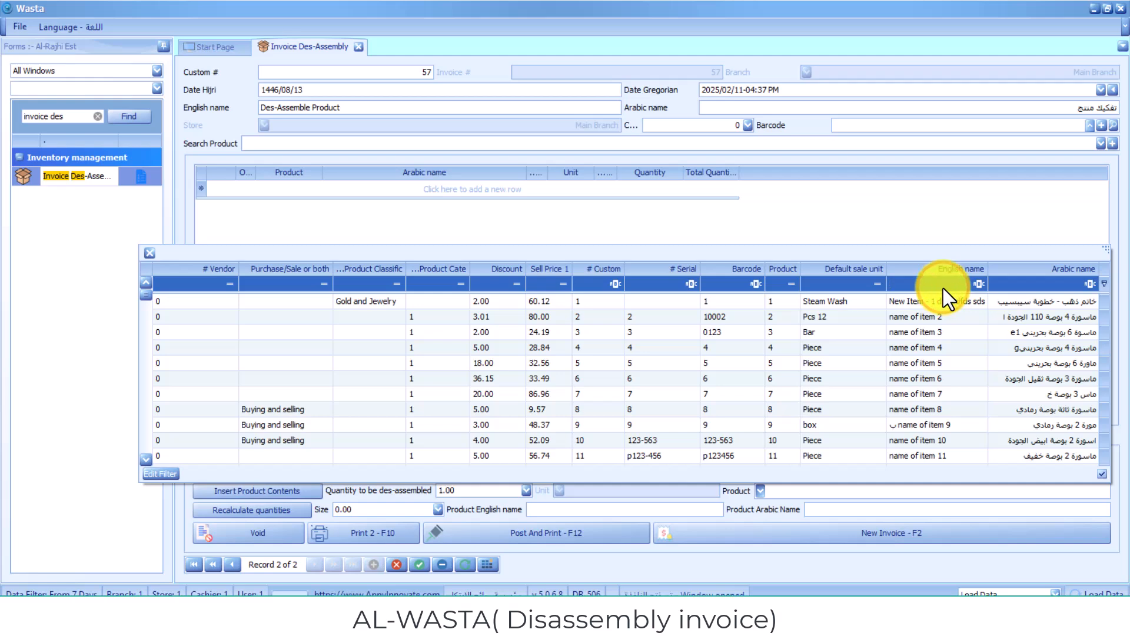
text(co)
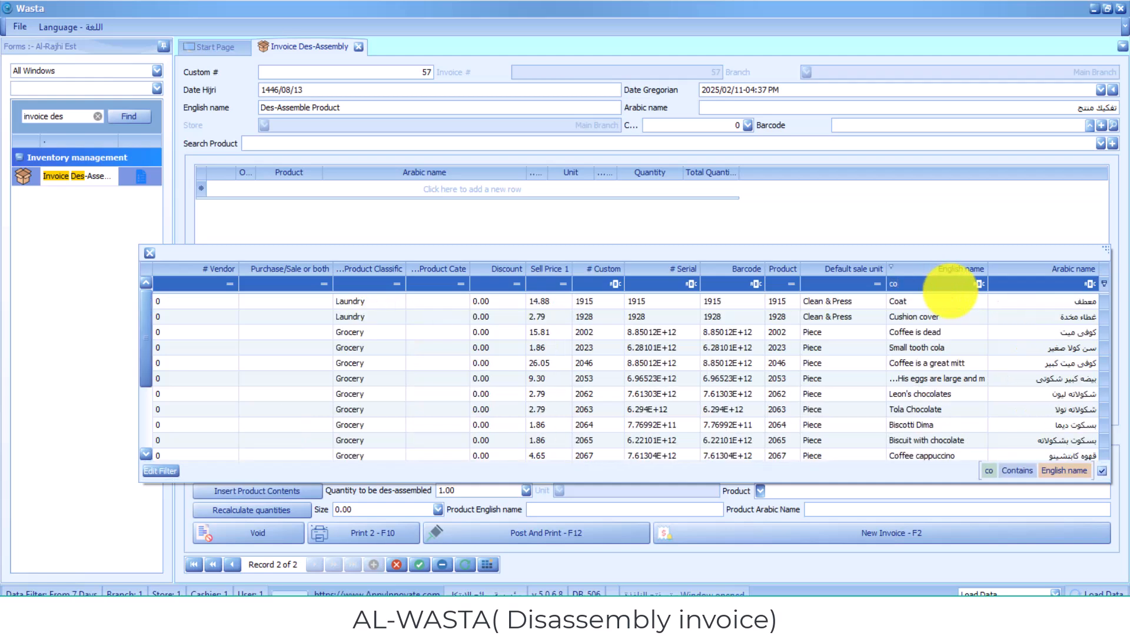
text(ff)
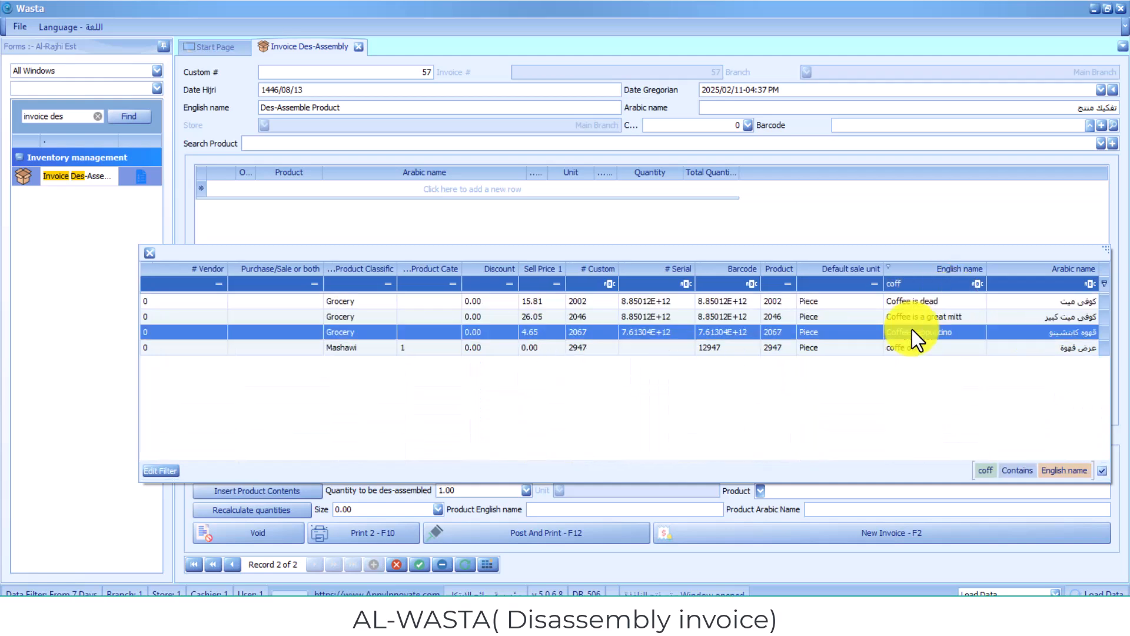
click(911, 347)
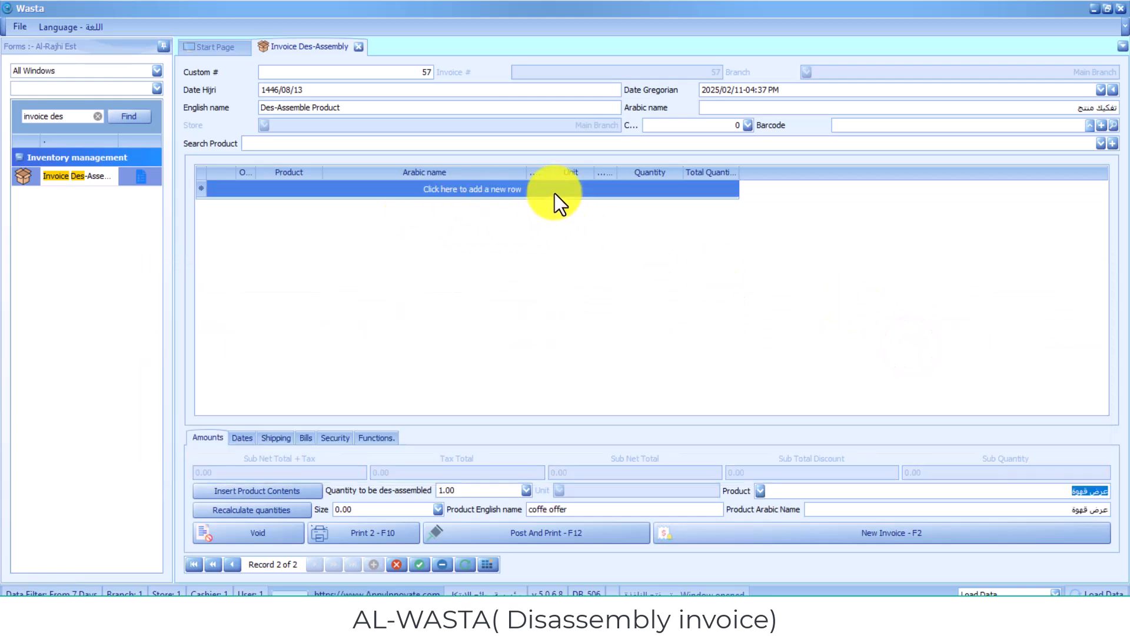
- Set the quantity to be disassembled to 3 and try to insert the contents of the coffe offer product
click(504, 488)
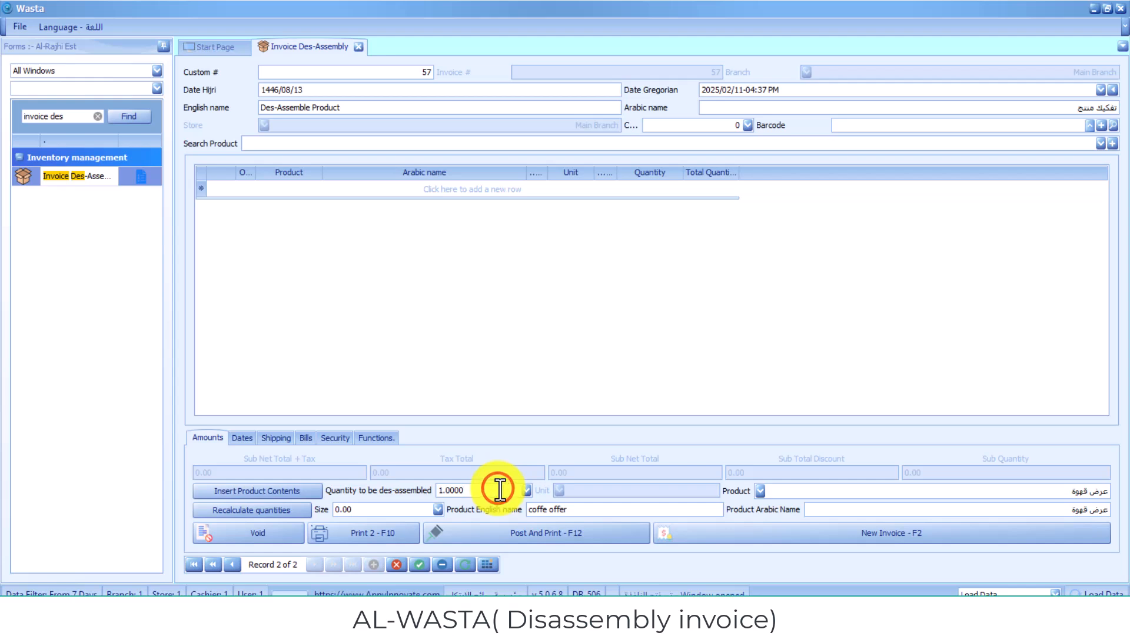
key(BackSpace)
click(488, 489)
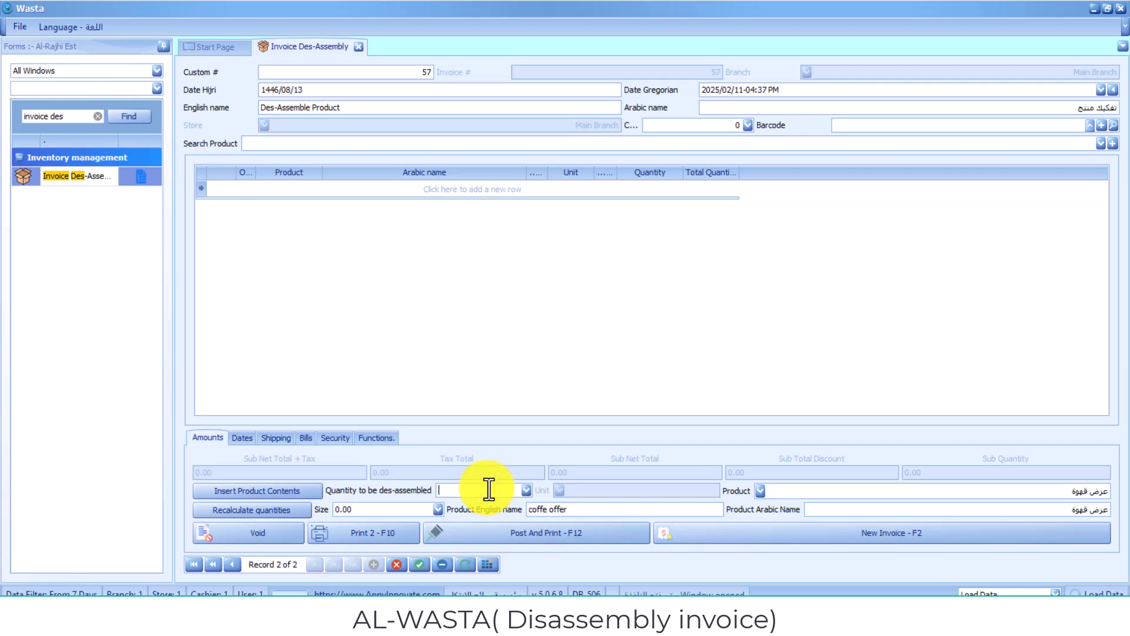
text(3)
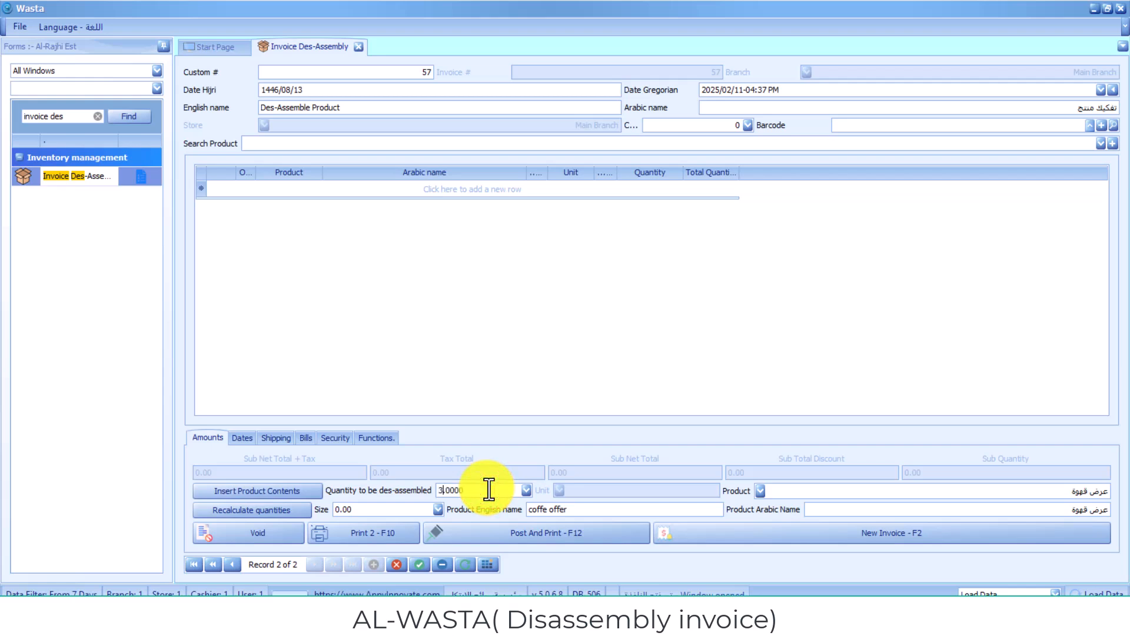
click(239, 494)
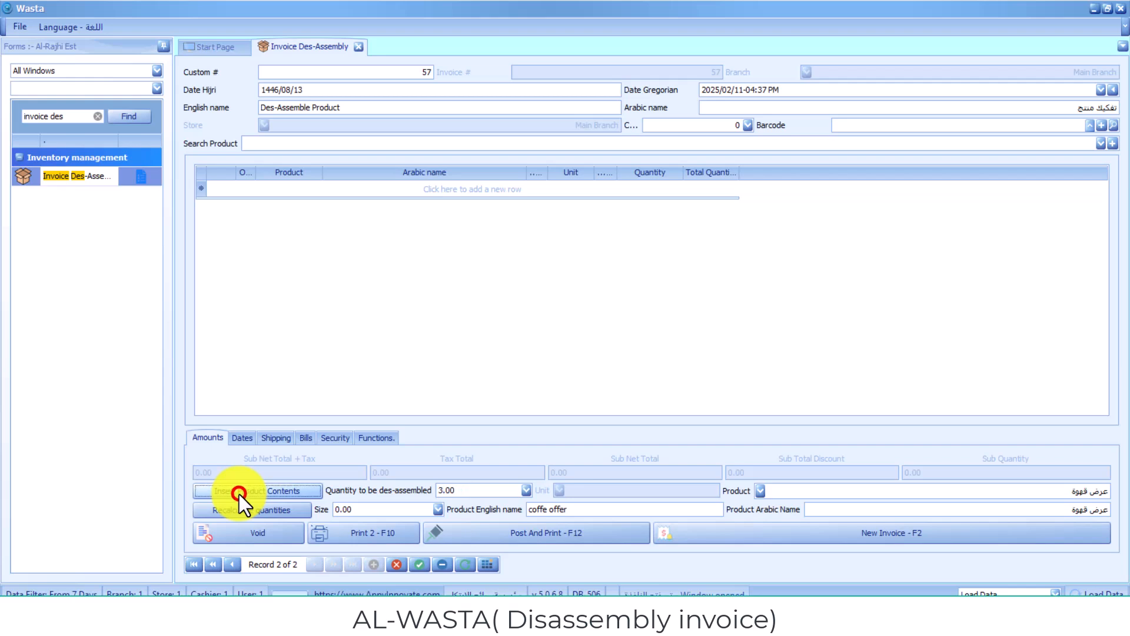
click(529, 361)
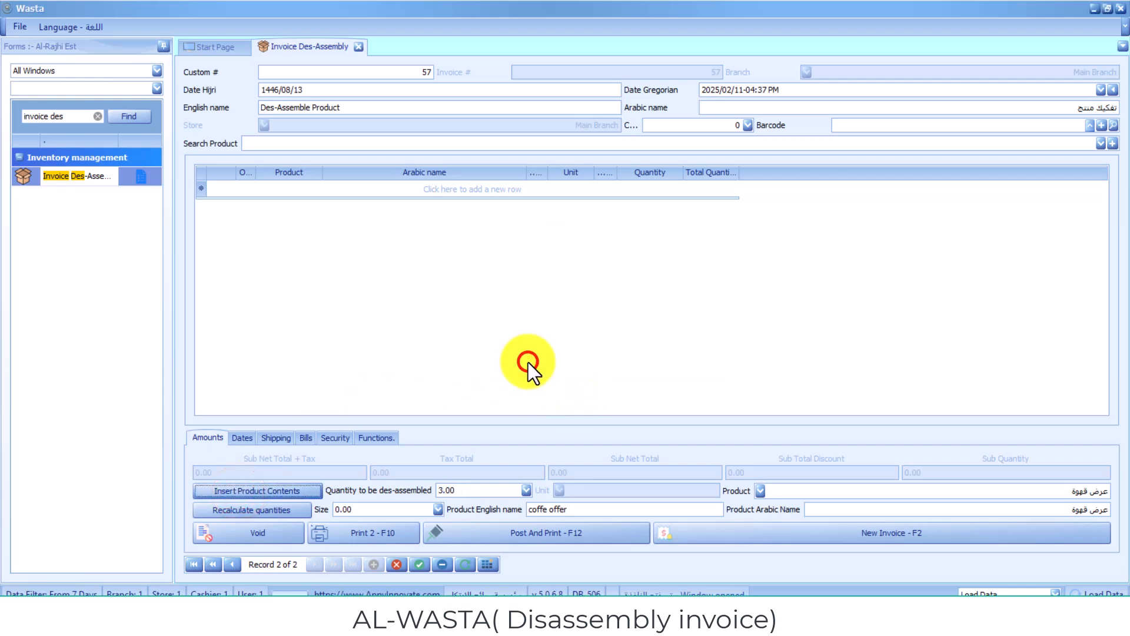
click(545, 358)
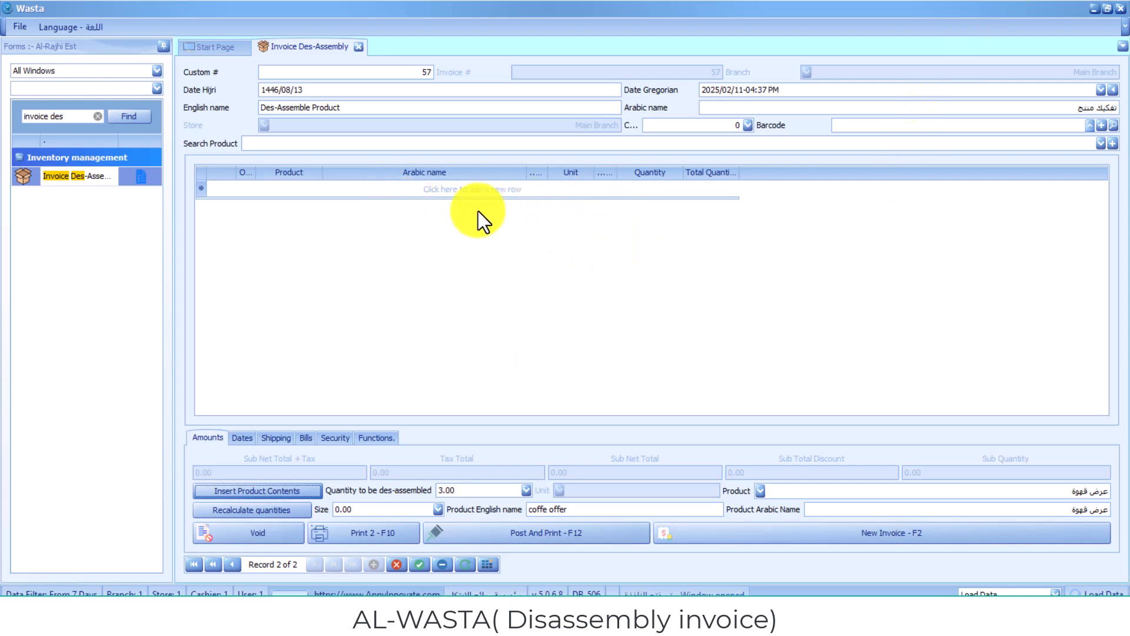
click(483, 190)
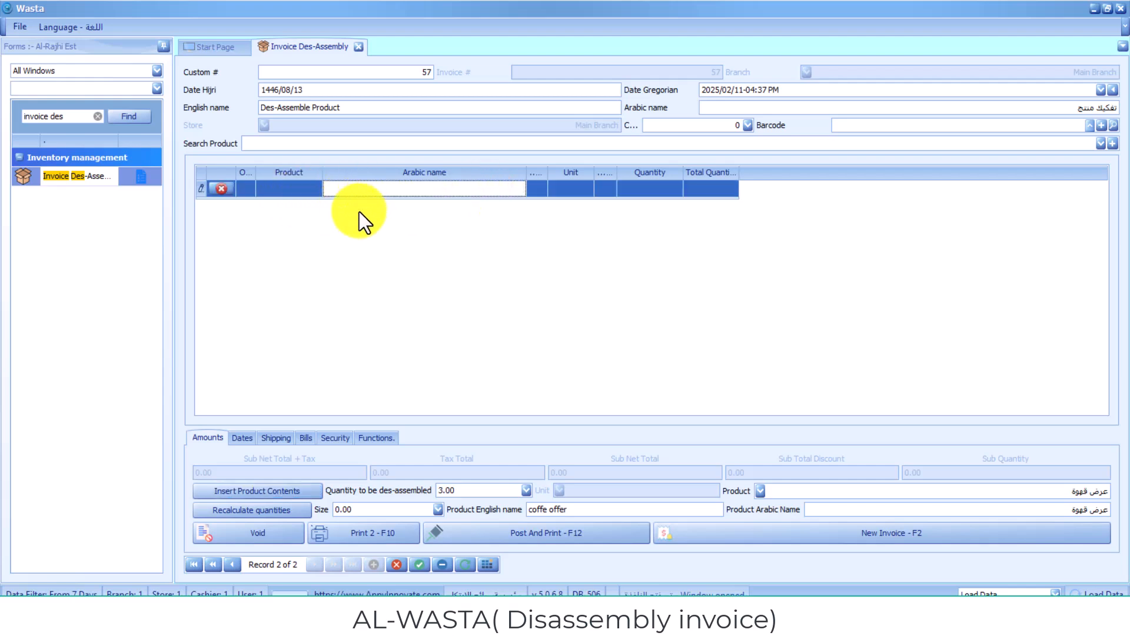
click(352, 228)
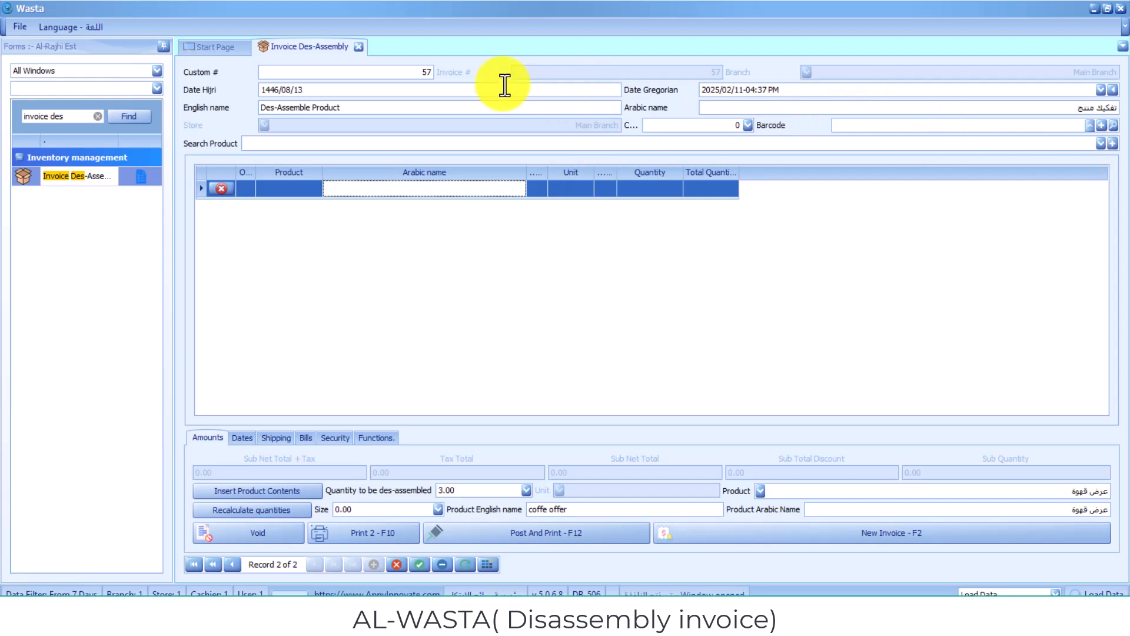
click(1101, 146)
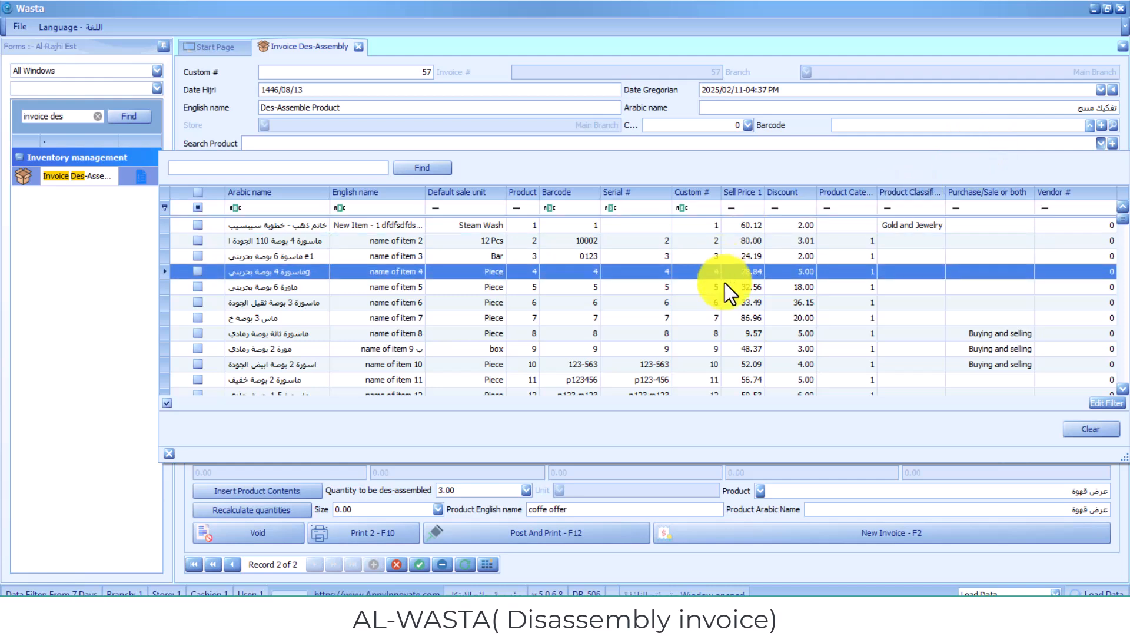
click(1127, 125)
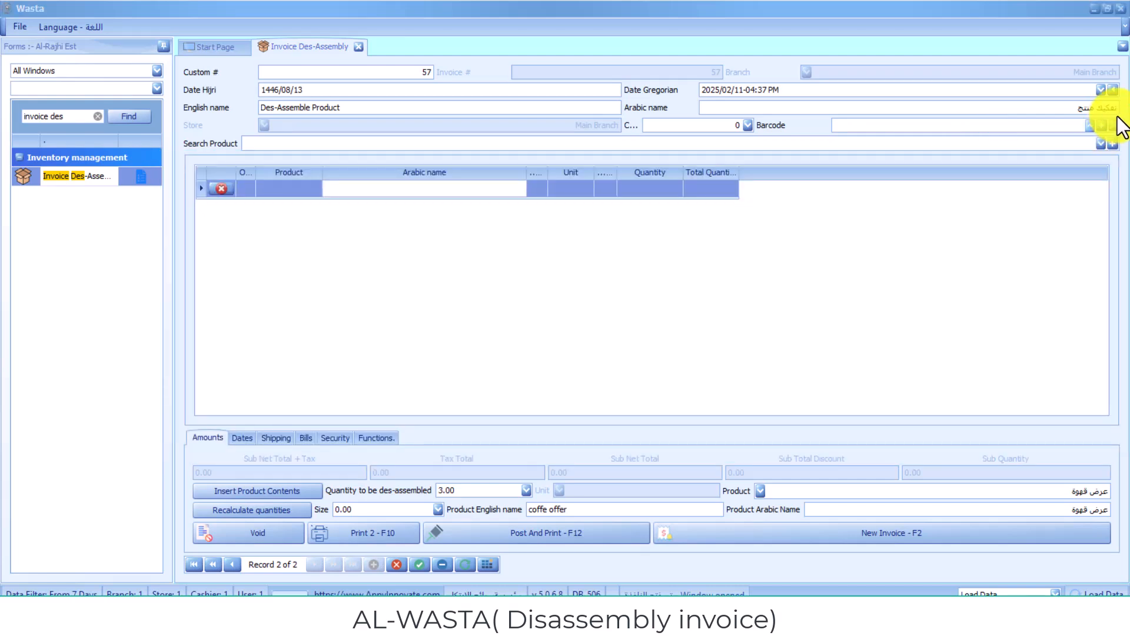
- Filter the product search by English name "coff" and add Coffee is dead, Coffee is a great mitt and Coffee cappuccino to the invoice lines
click(1100, 142)
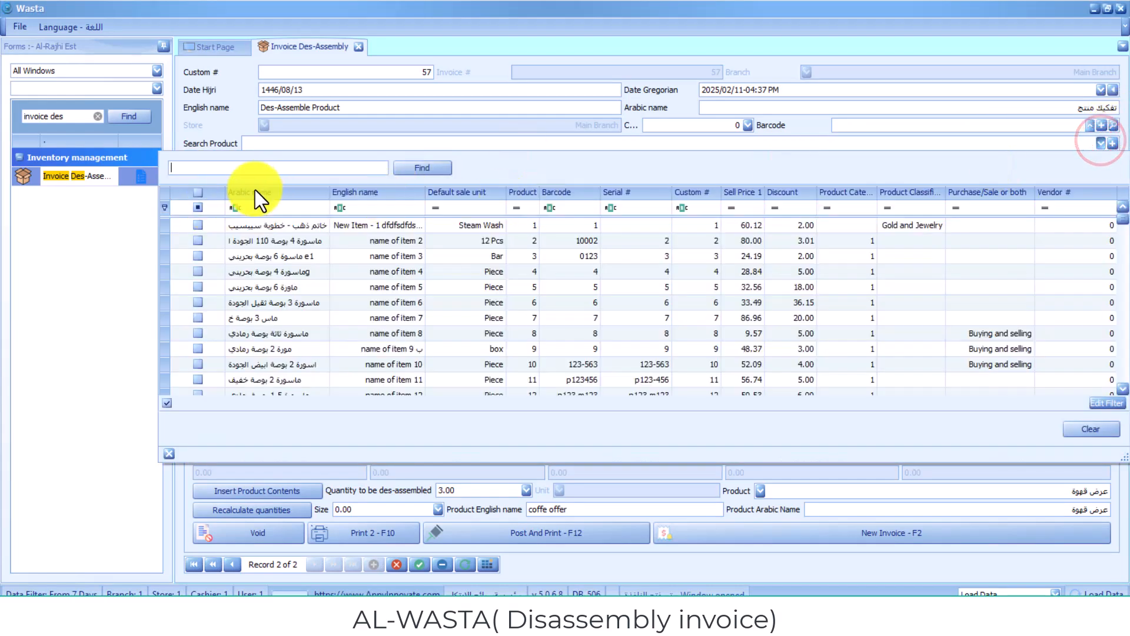
click(377, 209)
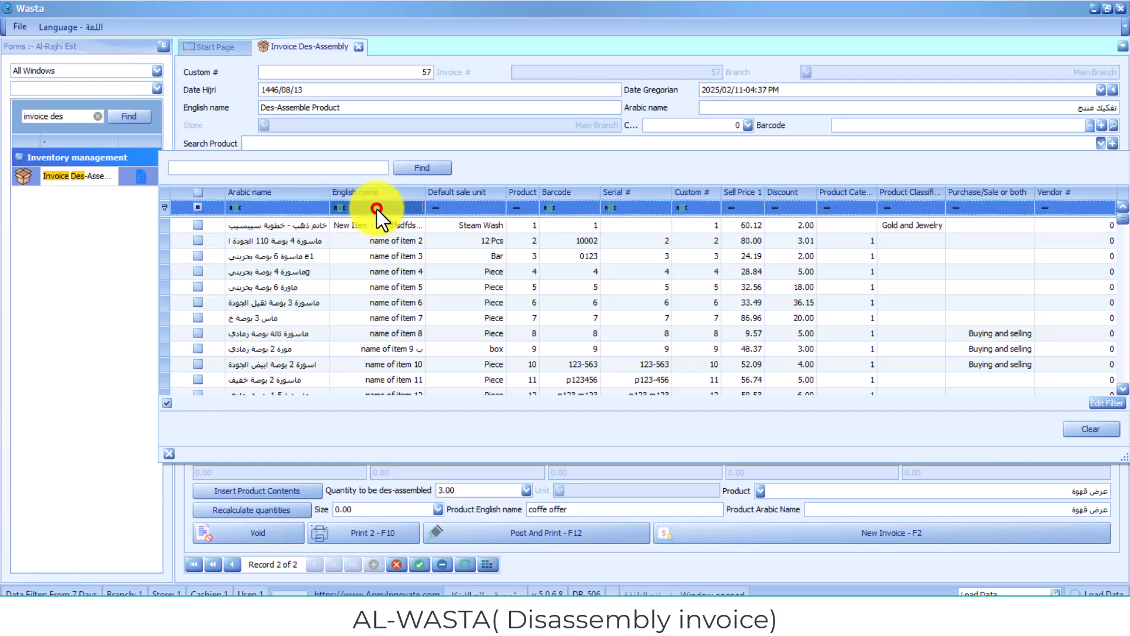
text(coff)
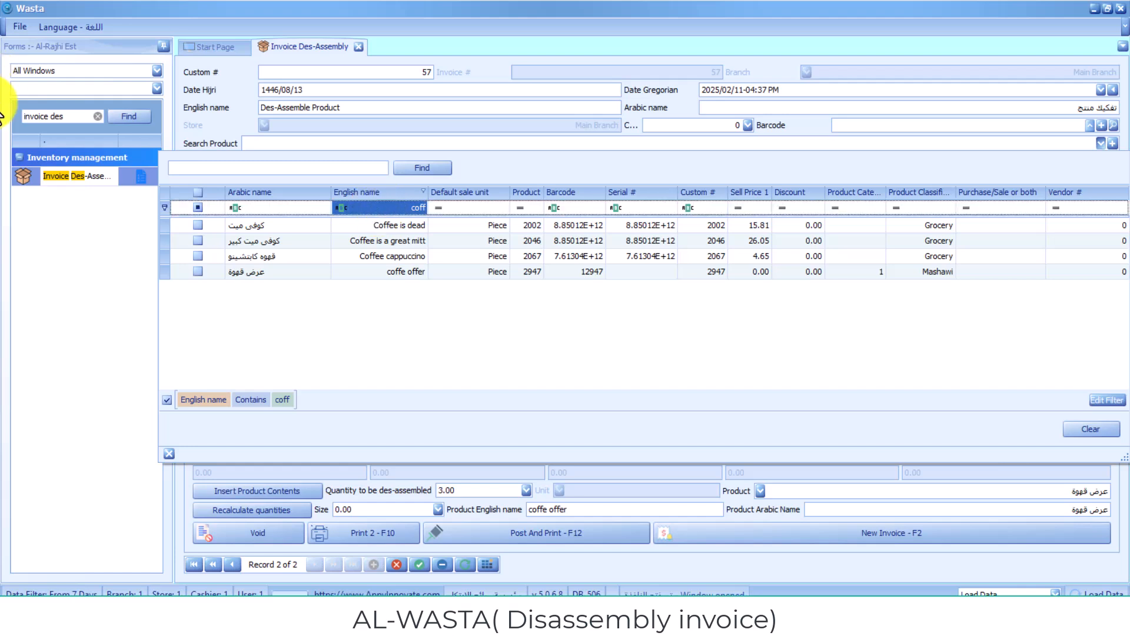
click(197, 226)
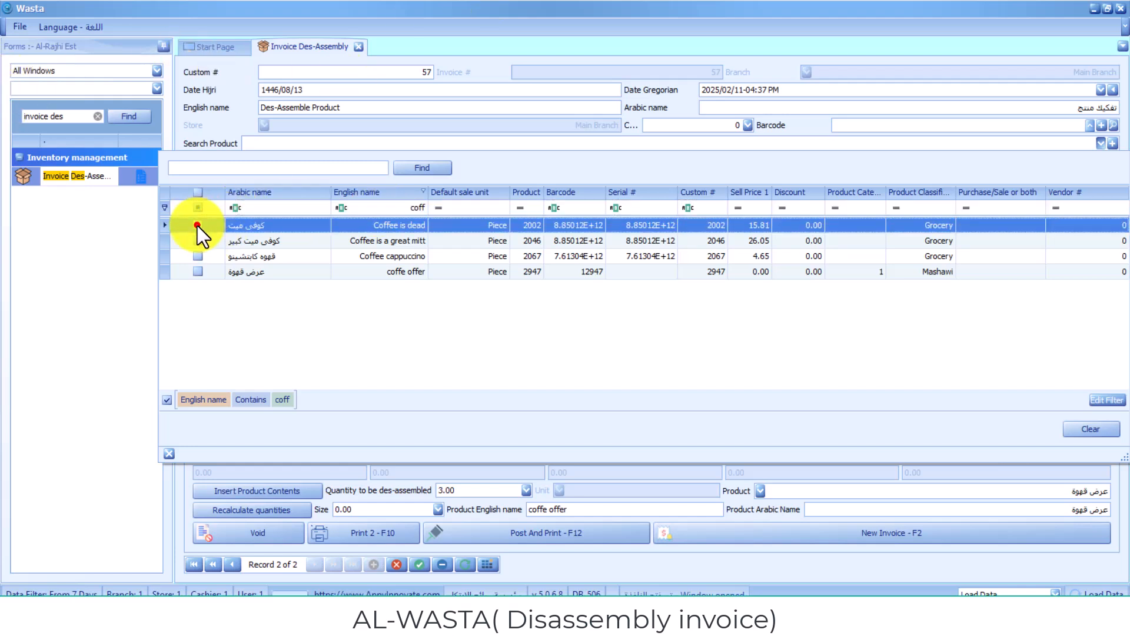
click(195, 240)
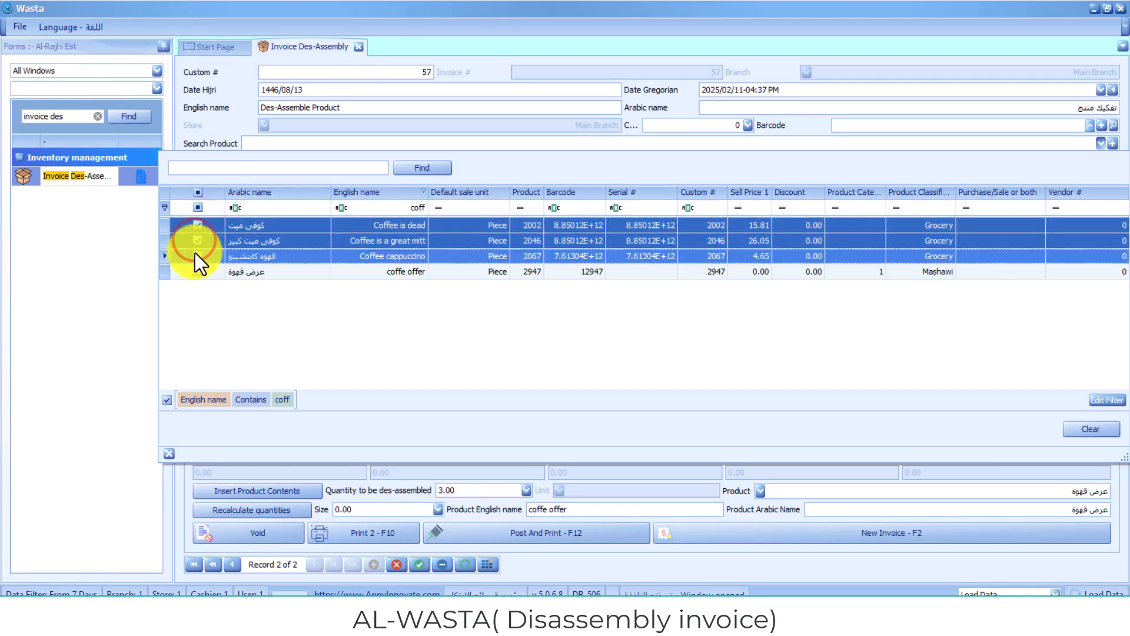
click(195, 253)
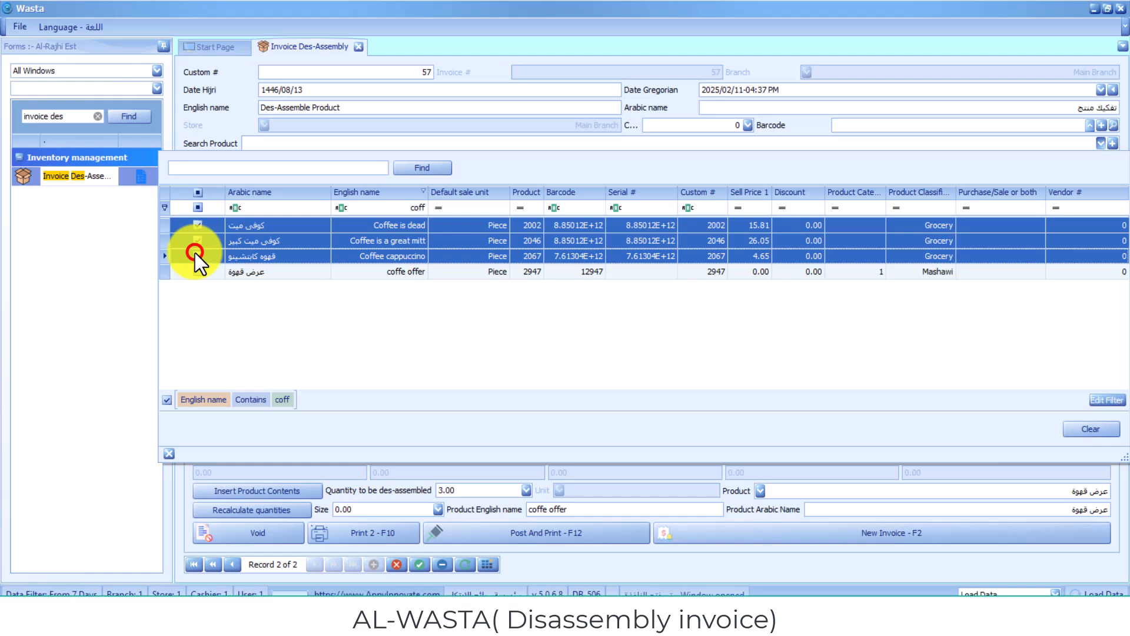
click(1114, 143)
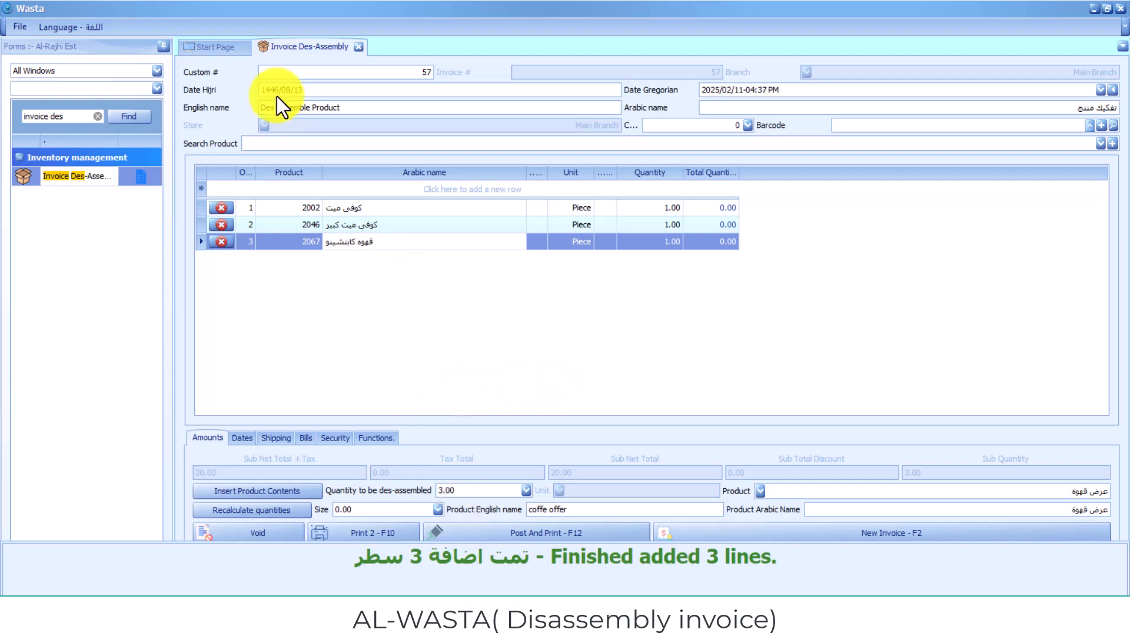
- Recalculate the total quantities of the three component lines
click(376, 96)
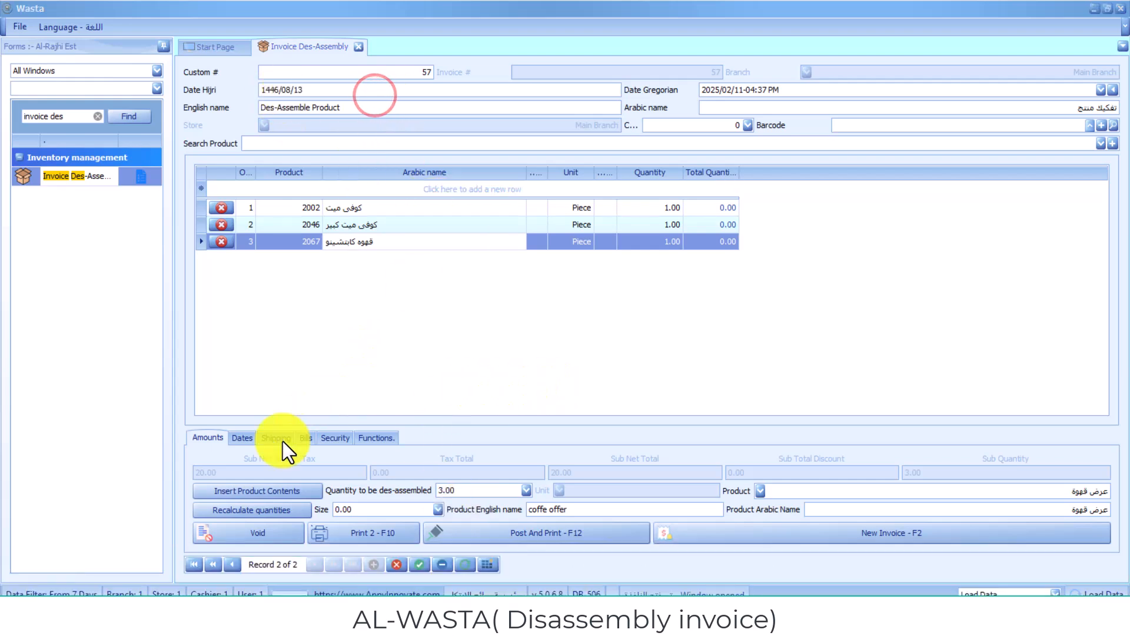
click(279, 512)
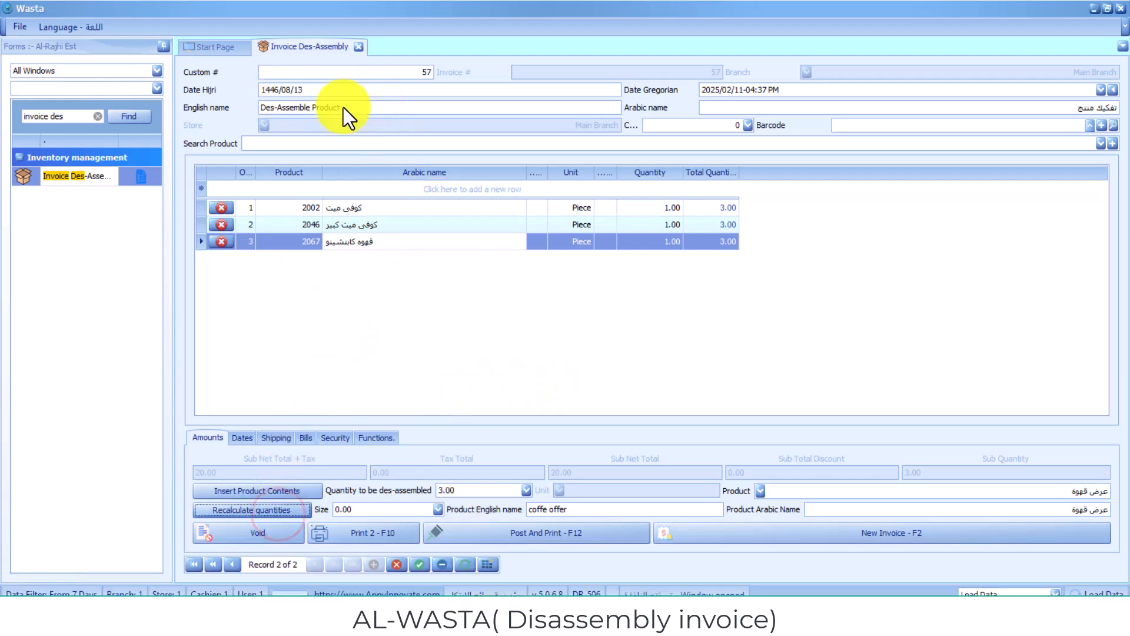
click(363, 89)
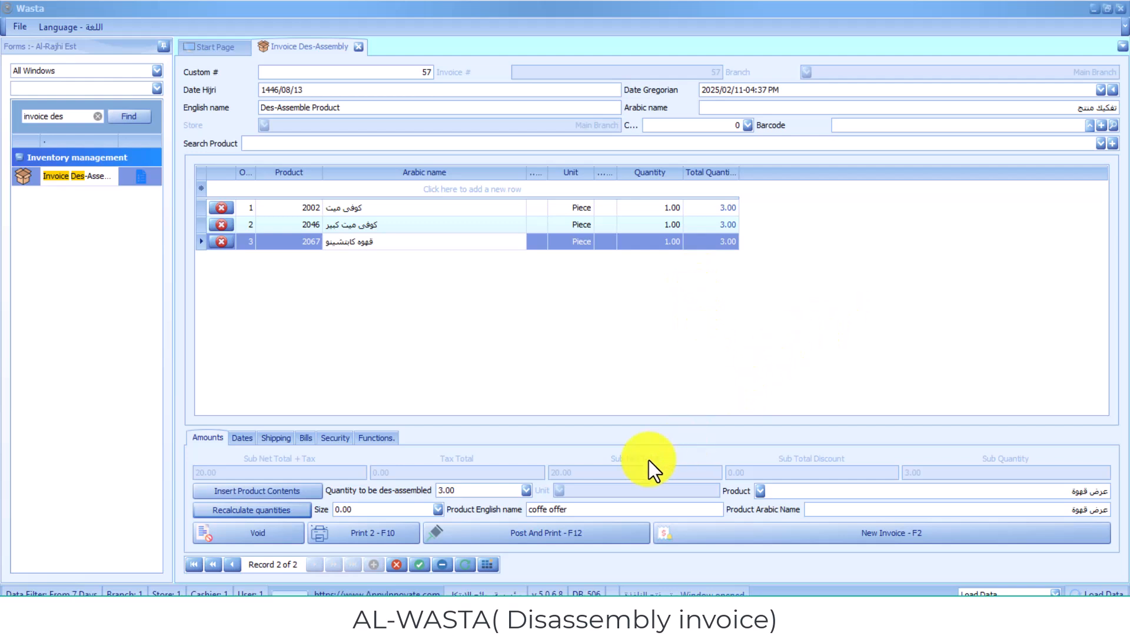
- Save the disassembly invoice, then post it and generate its print preview
click(417, 561)
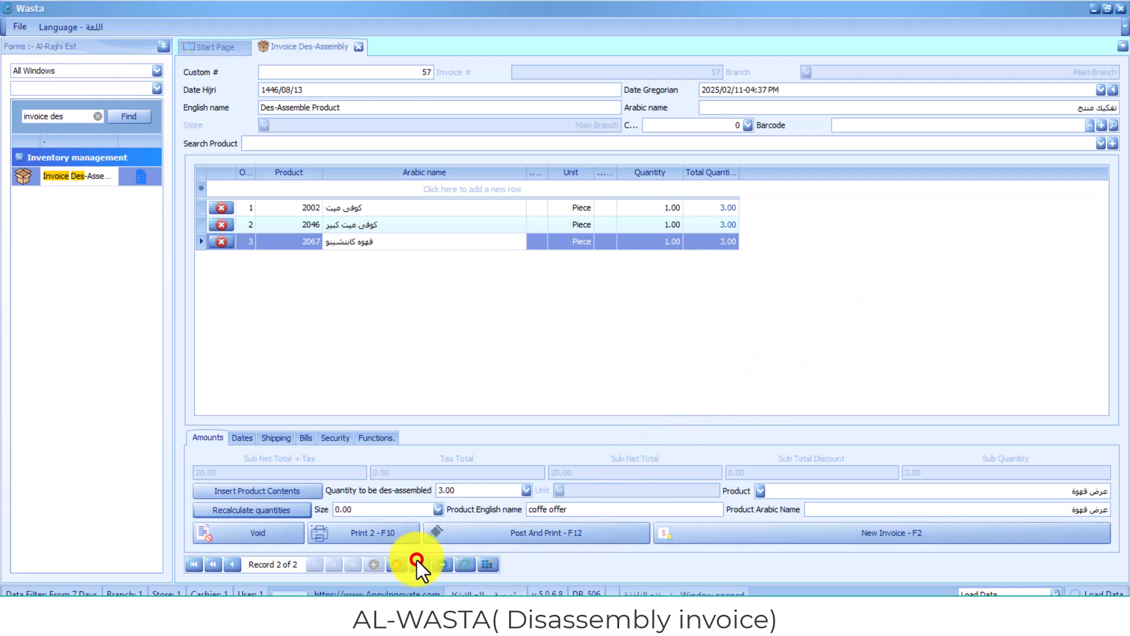
click(557, 528)
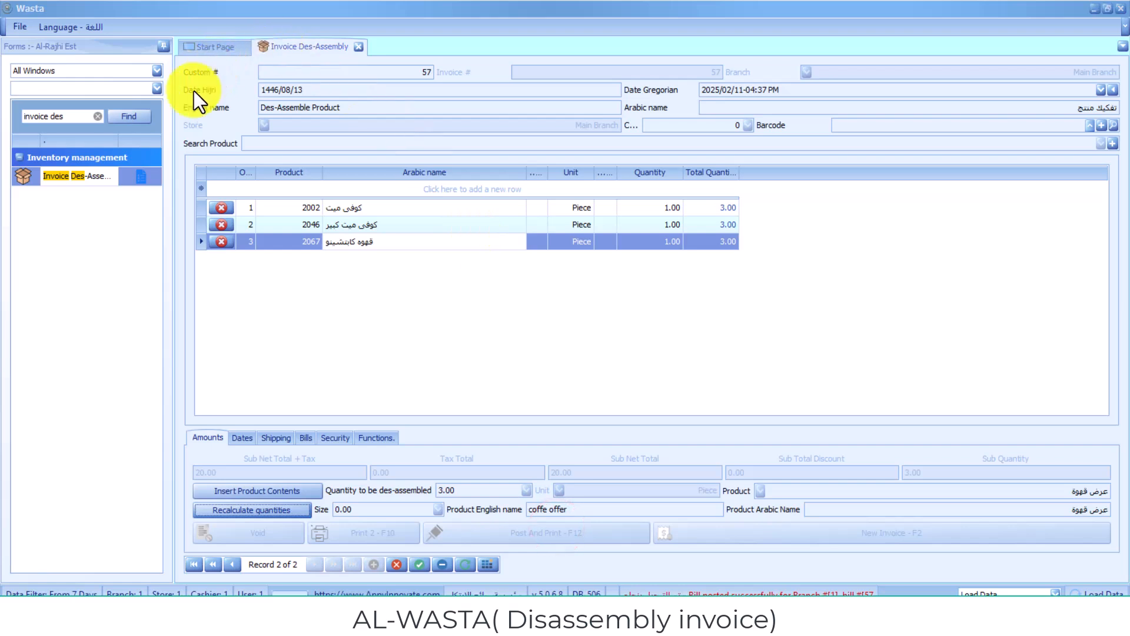
click(126, 72)
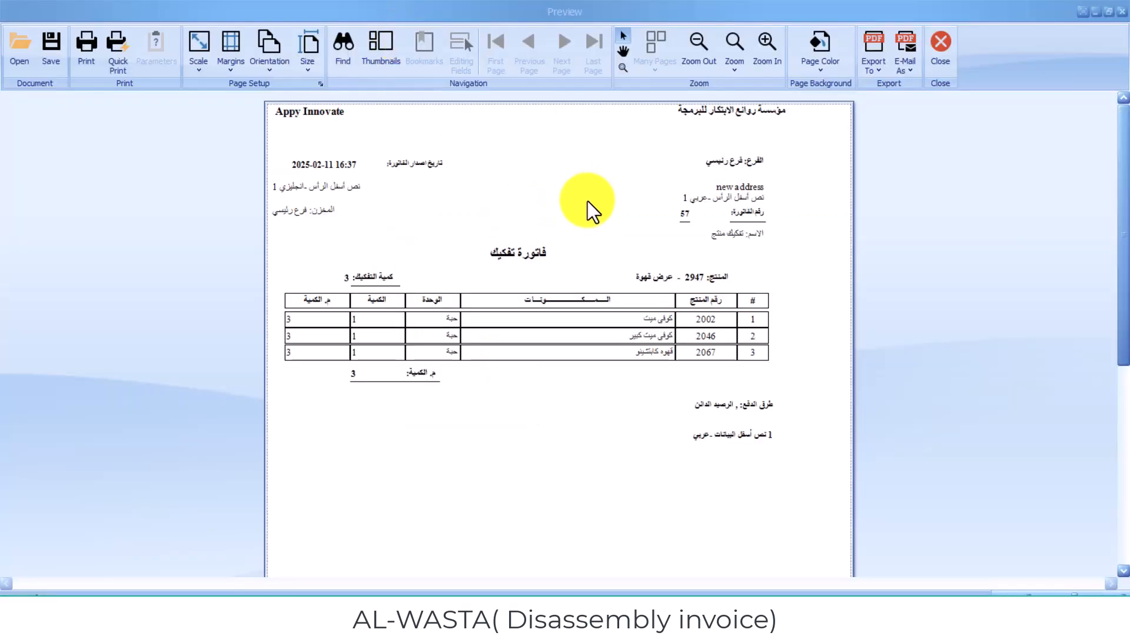
- Review the printed disassembly invoice and the available export formats, and close the preview
scroll(587, 205, down, 5)
scroll(690, 218, up, 5)
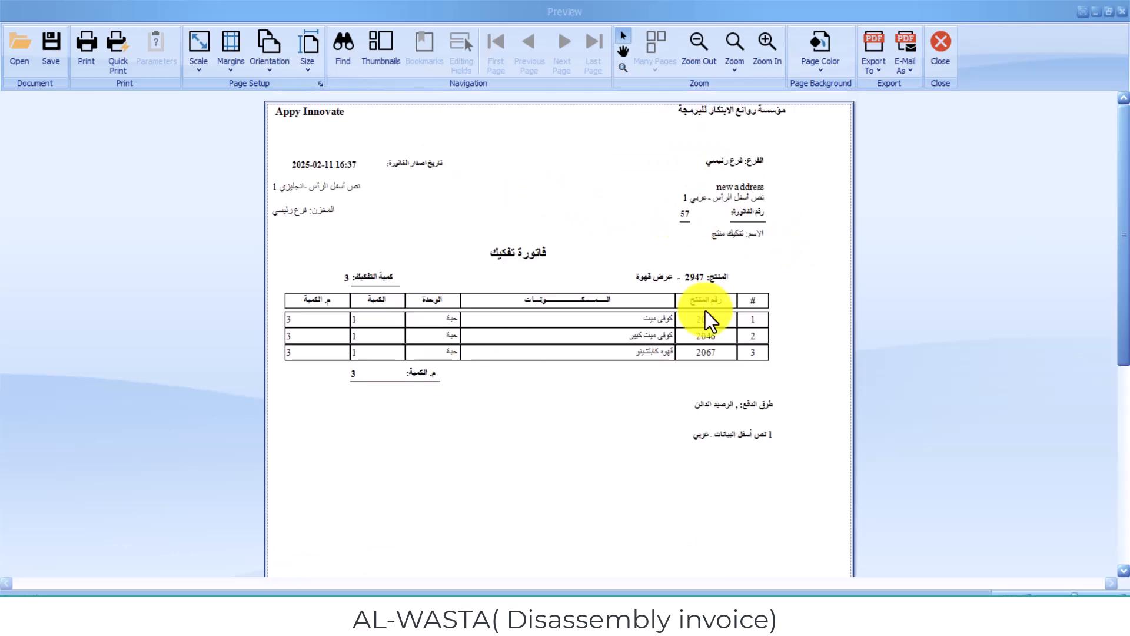
click(881, 72)
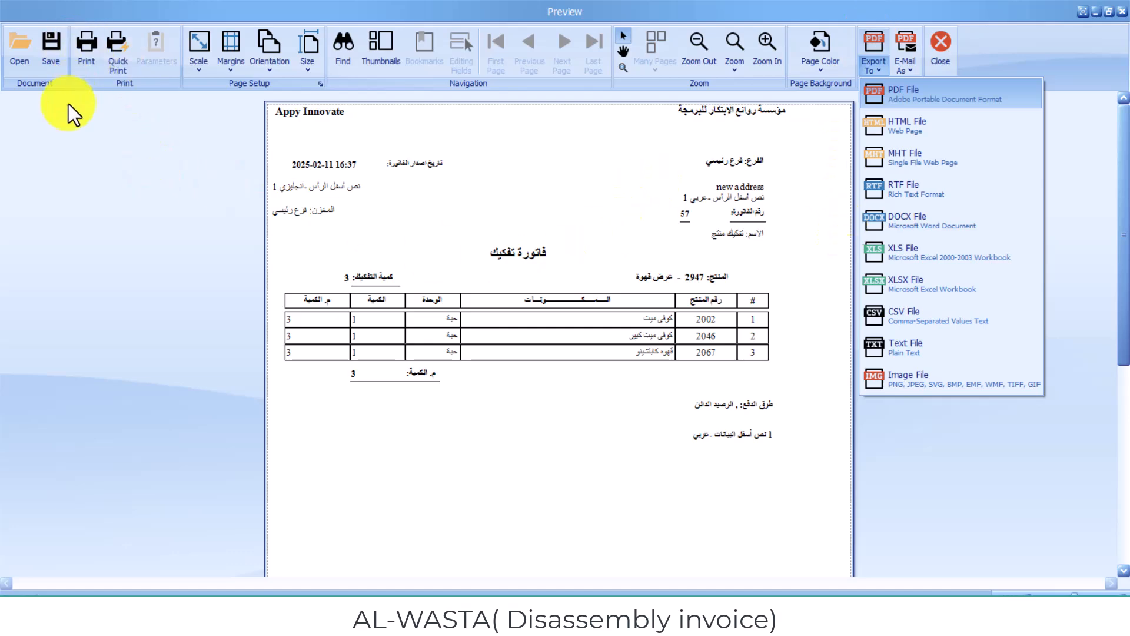
click(75, 126)
click(939, 72)
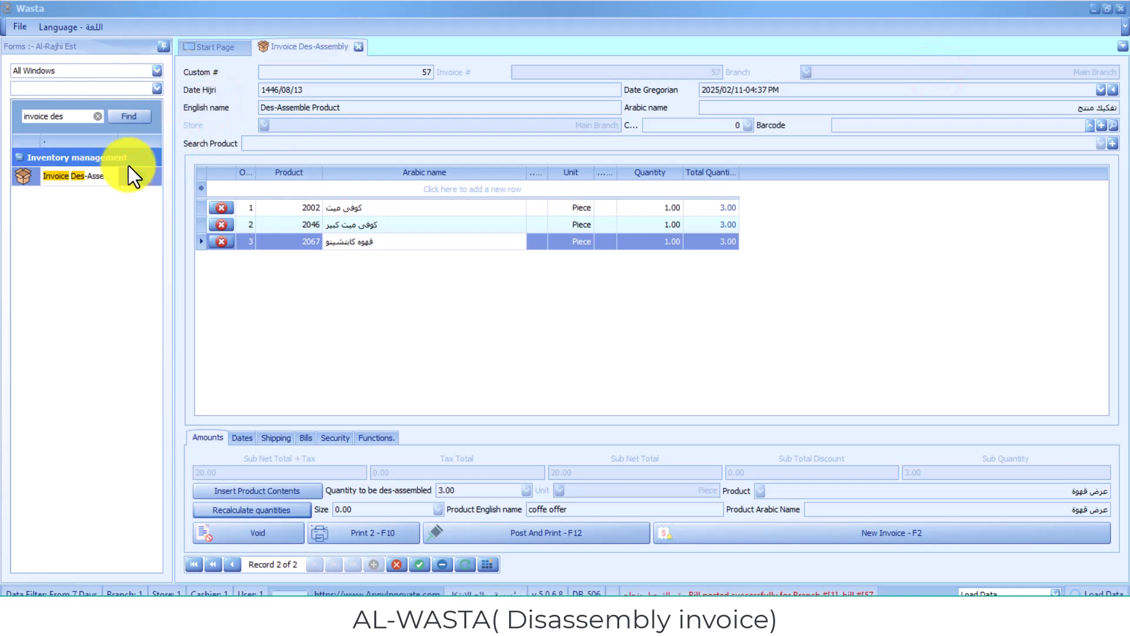
- Open the search list of disassembly invoices and load the server data with the From Date set to 2018/01/28
right_click(316, 51)
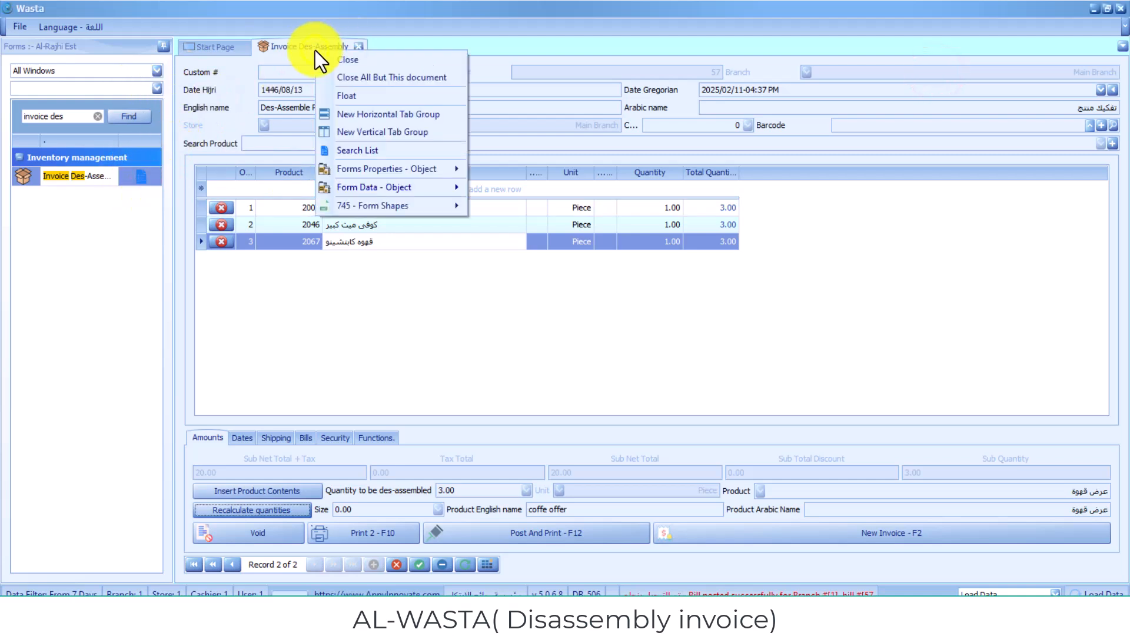
click(373, 148)
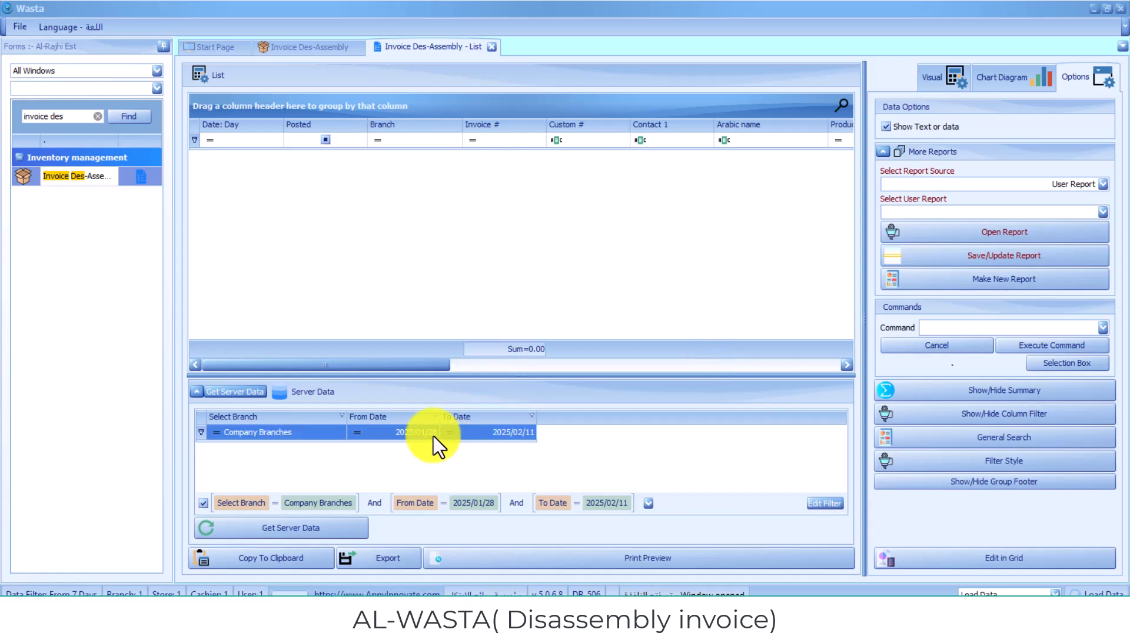
click(434, 436)
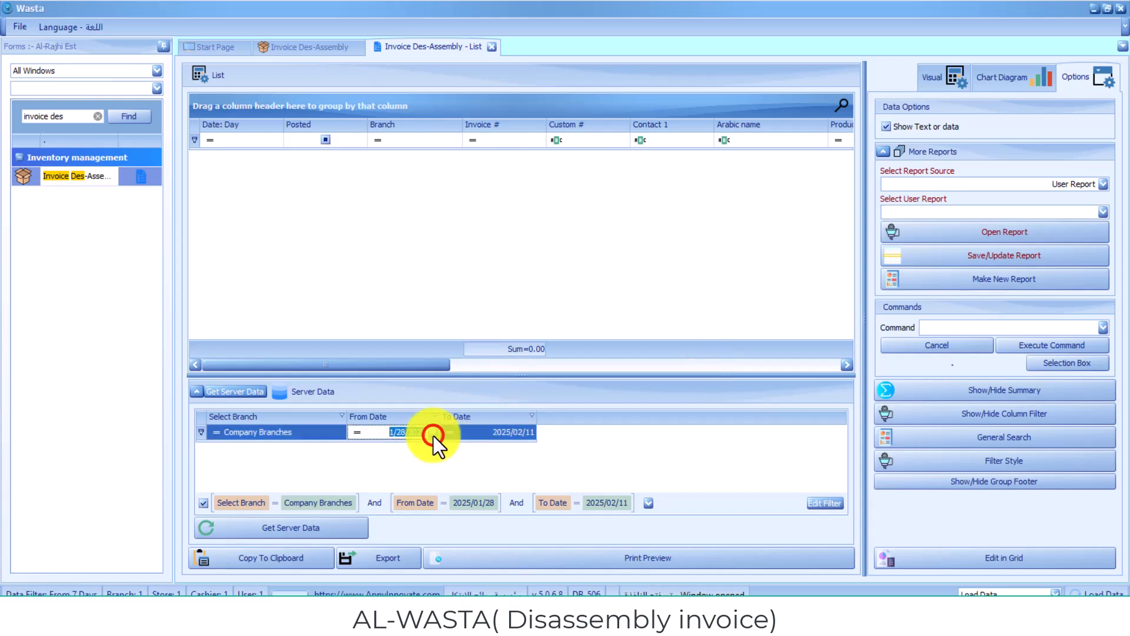
click(422, 434)
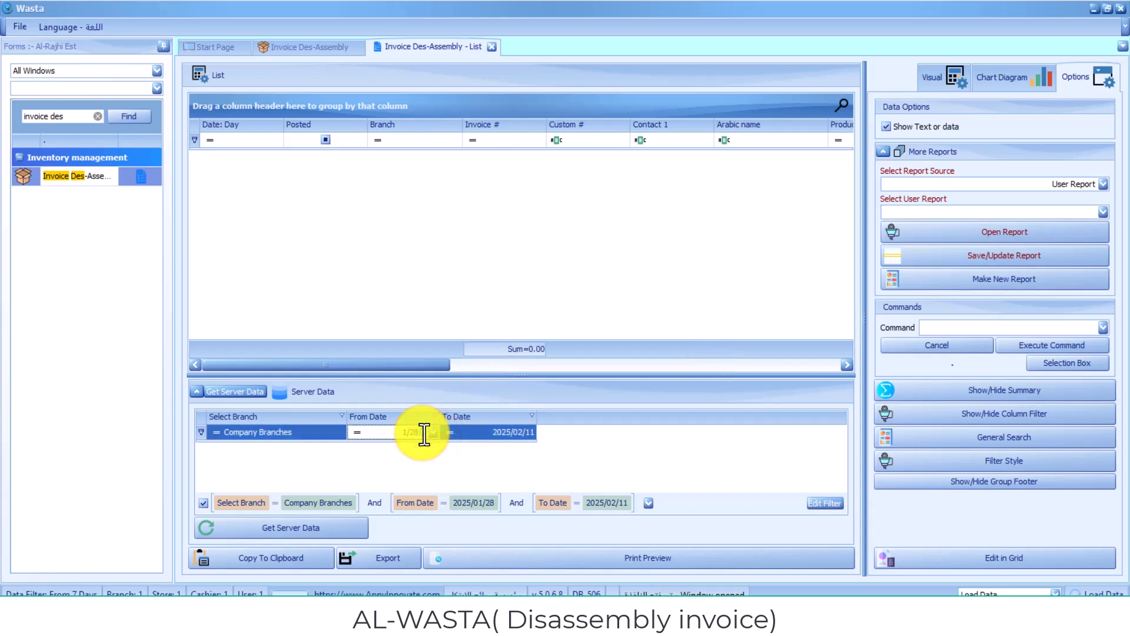
text(18)
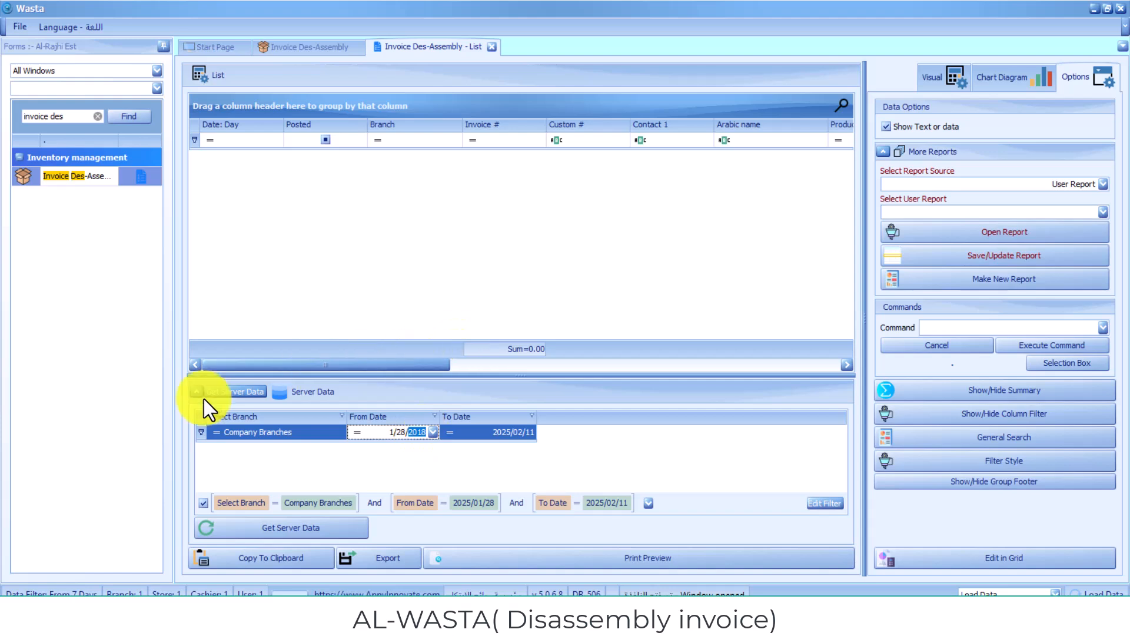
click(224, 391)
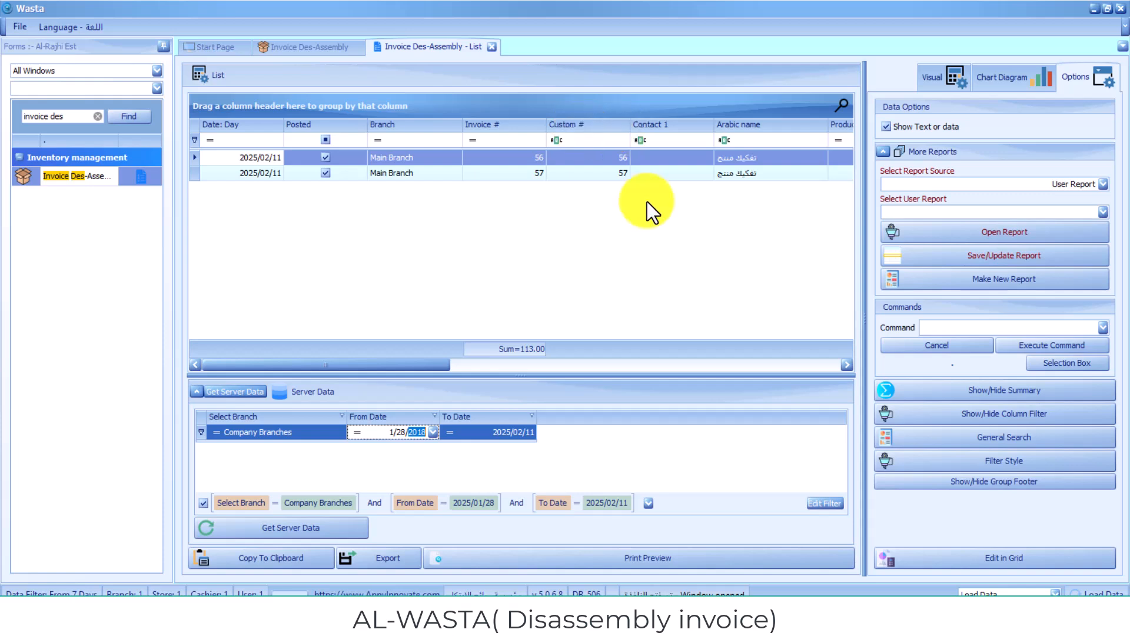
- Review the print preview of the disassembly invoice list and its export formats, close the preview and return to the Start Page
click(470, 369)
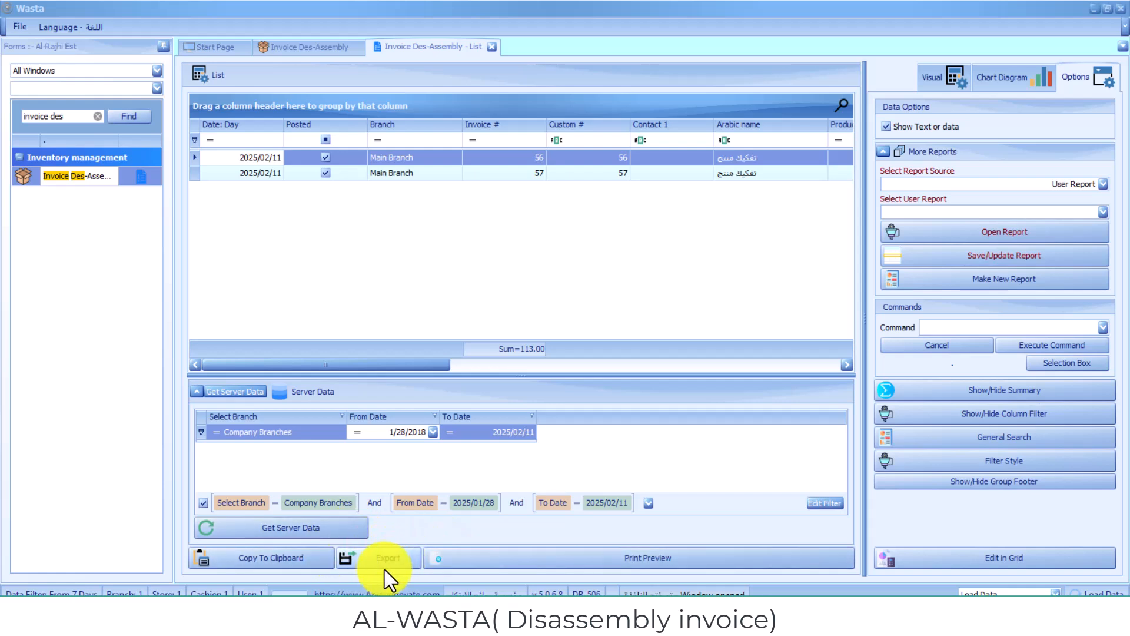
click(653, 554)
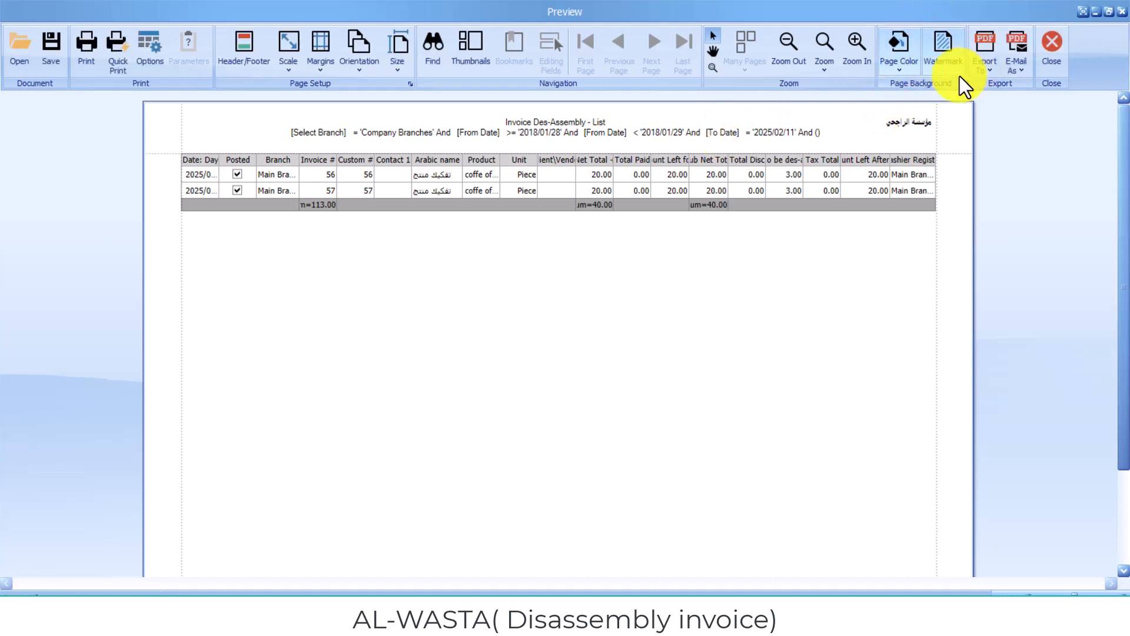
click(987, 70)
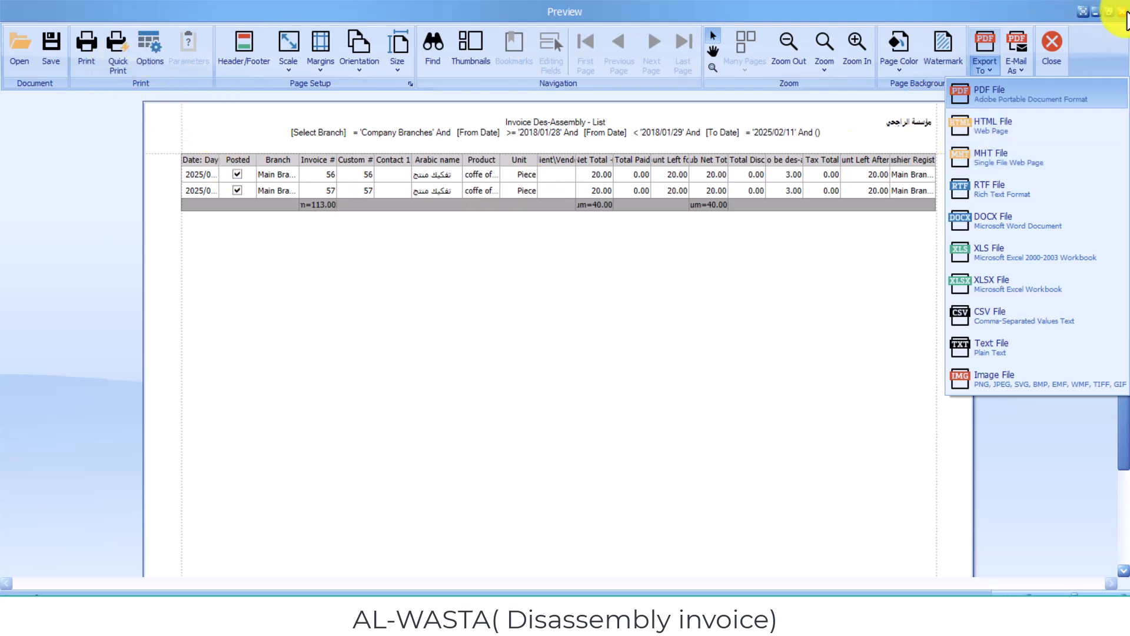
click(1124, 12)
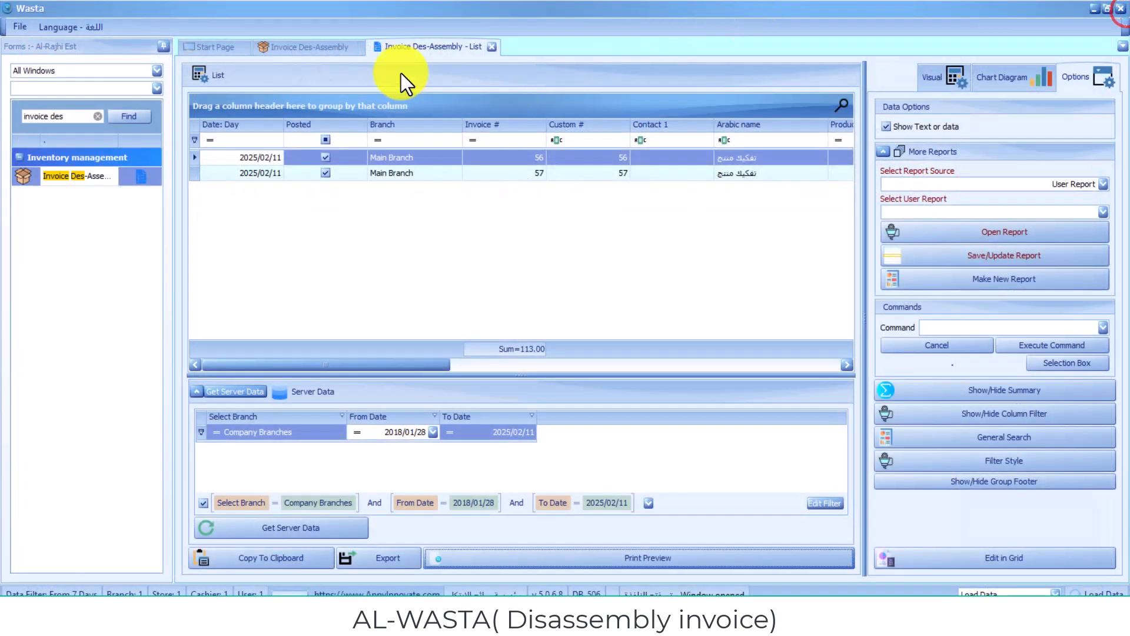
click(207, 45)
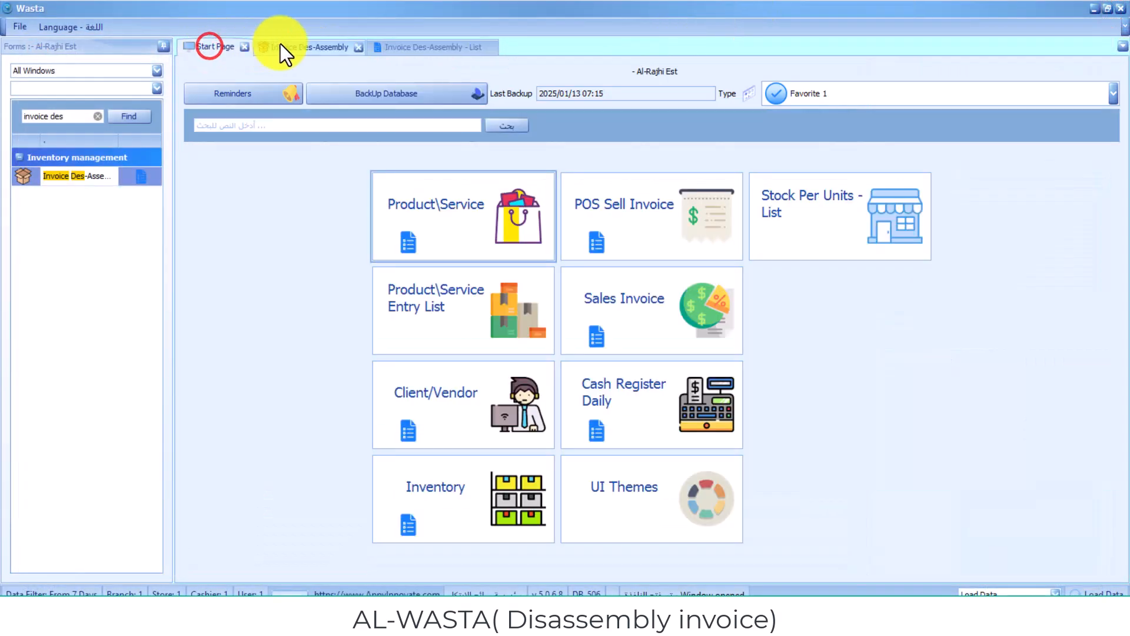